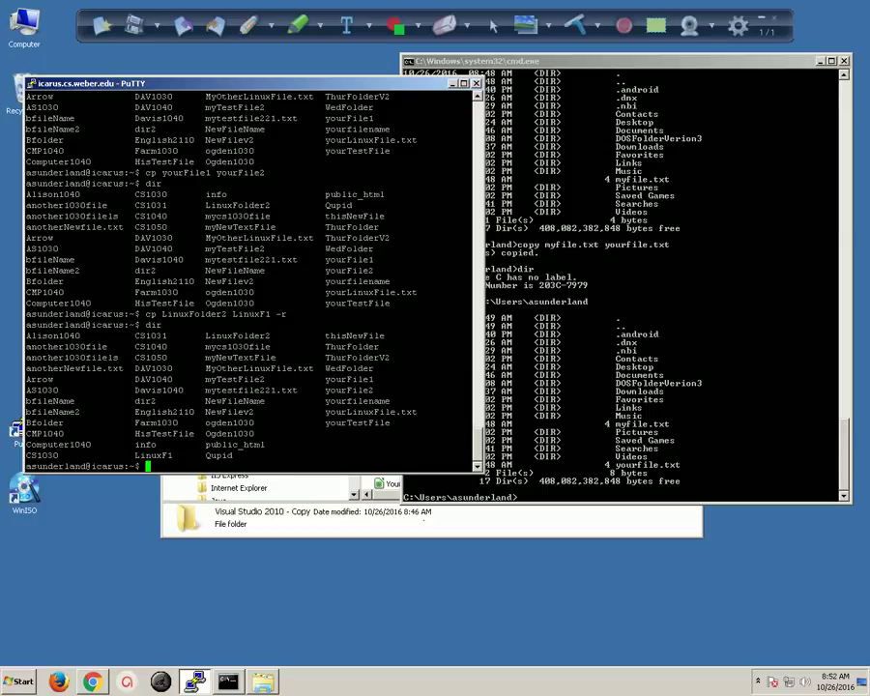
# Step: Move v1 - Copy (2).png and v1 - Copy (3).png from the Documents library into the Visual Studio 2010 - Copy folder and check its contents
pyautogui.click(424, 521)
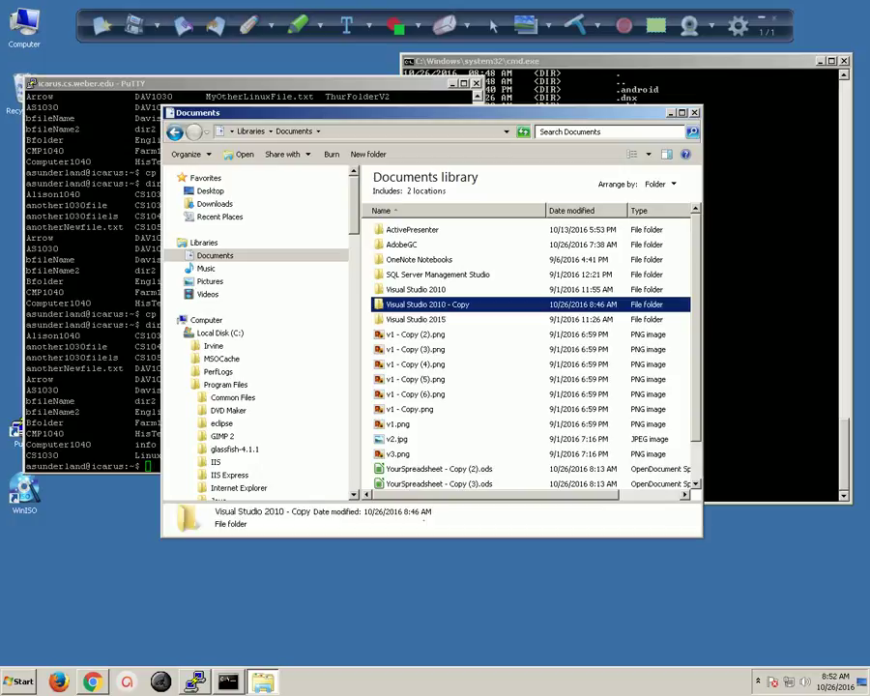
pyautogui.press('Down')
pyautogui.press('Down')
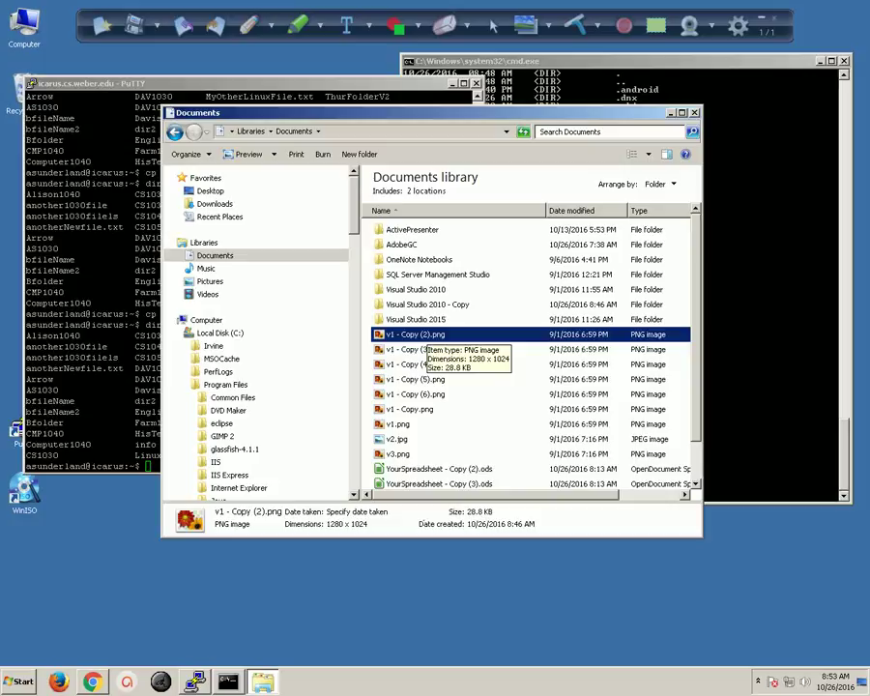
pyautogui.click(428, 304)
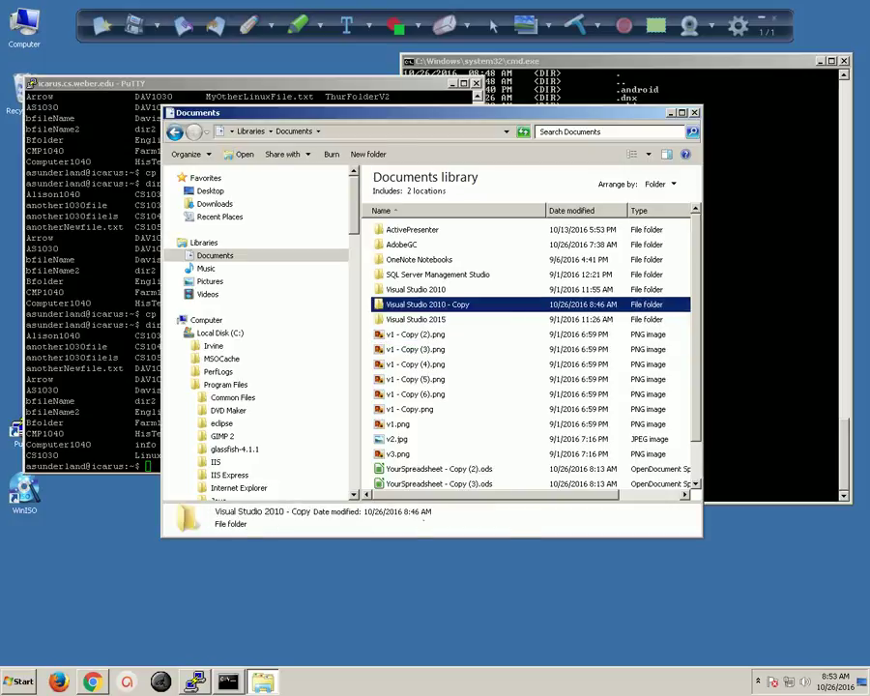
pyautogui.click(416, 335)
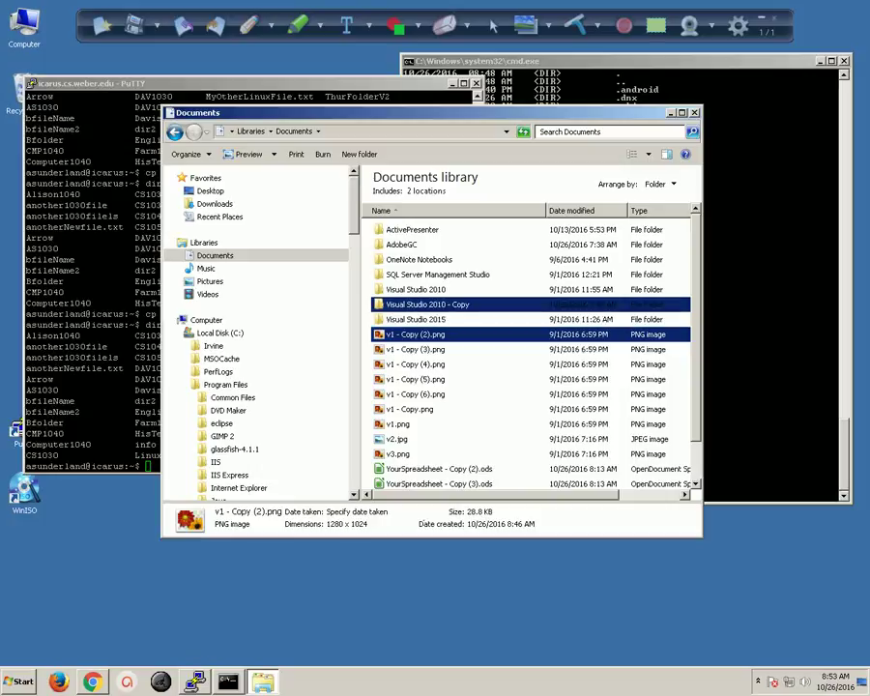
pyautogui.press('Delete')
pyautogui.moveTo(416, 334); pyautogui.dragTo(420, 304)
pyautogui.doubleClick(426, 304)
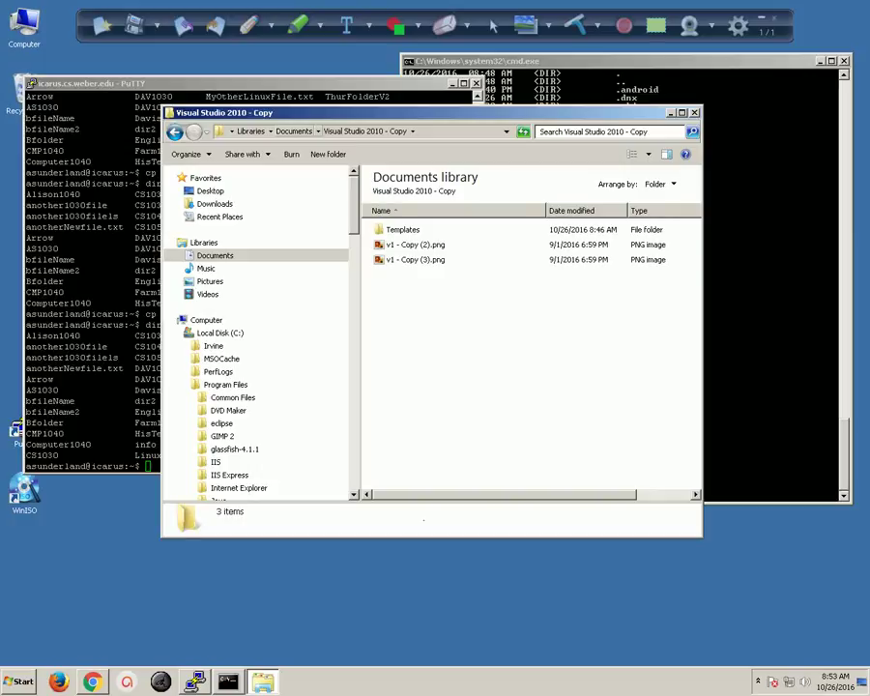
pyautogui.click(175, 131)
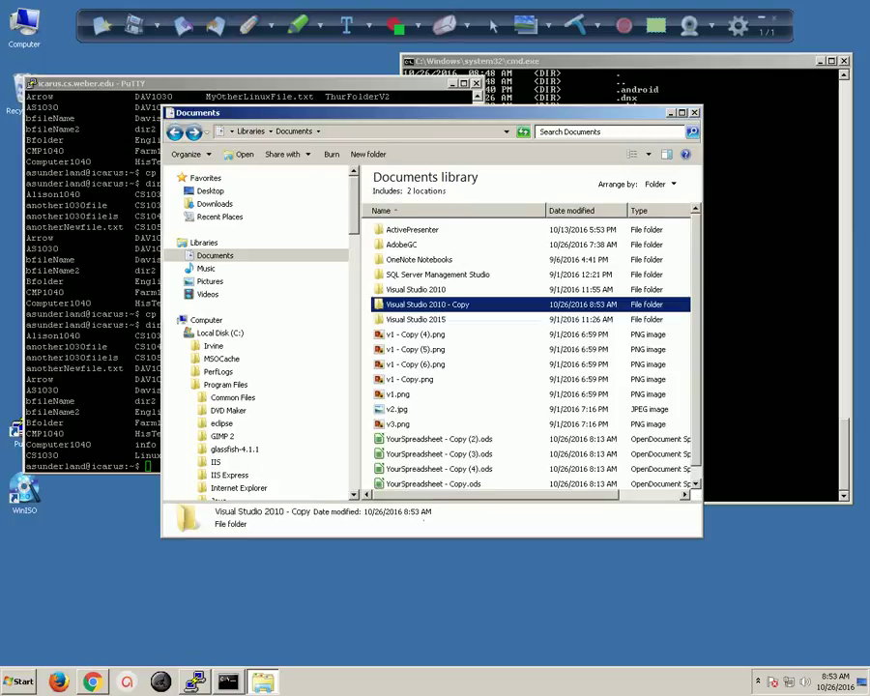
# Step: Cut v1 - Copy (4).png from the Documents library, paste it into the Visual Studio 2010 - Copy folder, and return to Documents
pyautogui.click(416, 335)
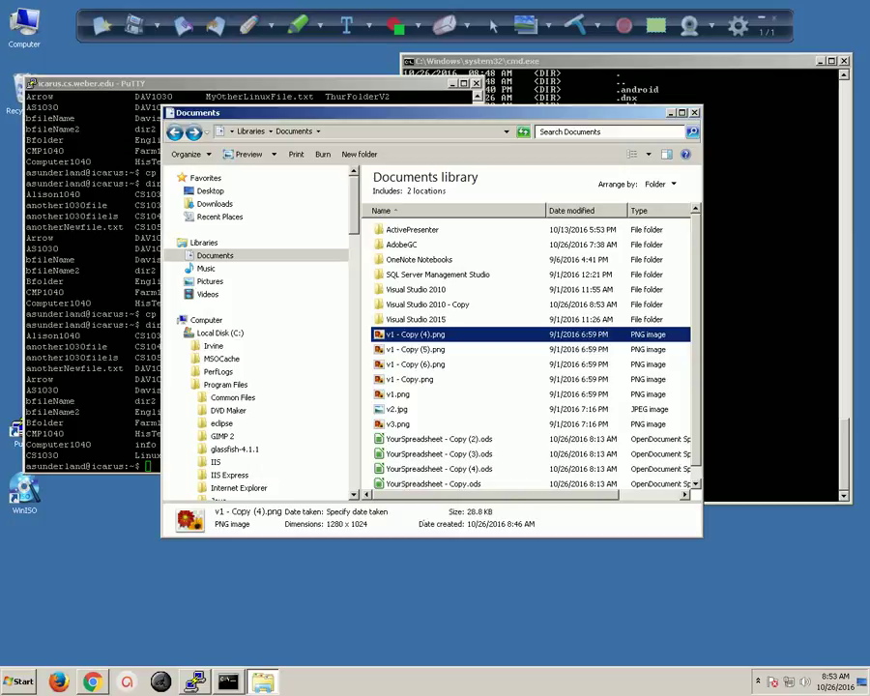
pyautogui.rightClick(418, 329)
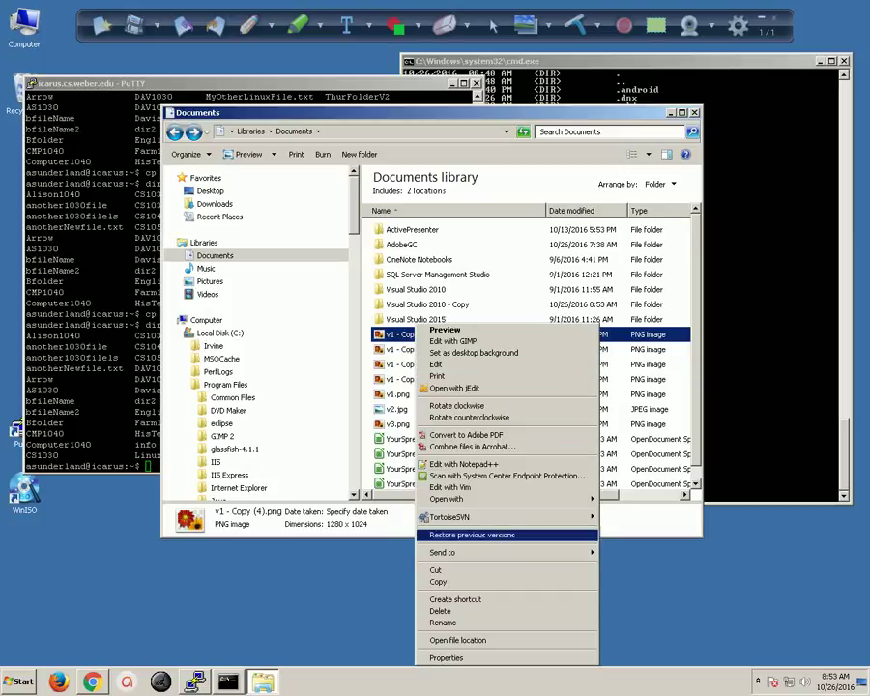
pyautogui.click(436, 570)
pyautogui.doubleClick(426, 304)
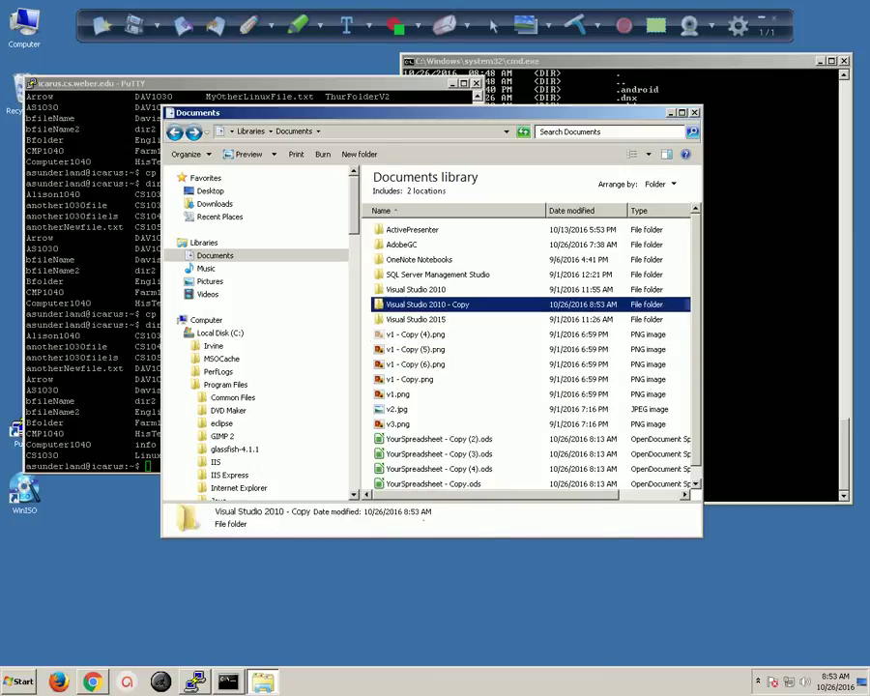
pyautogui.rightClick(445, 323)
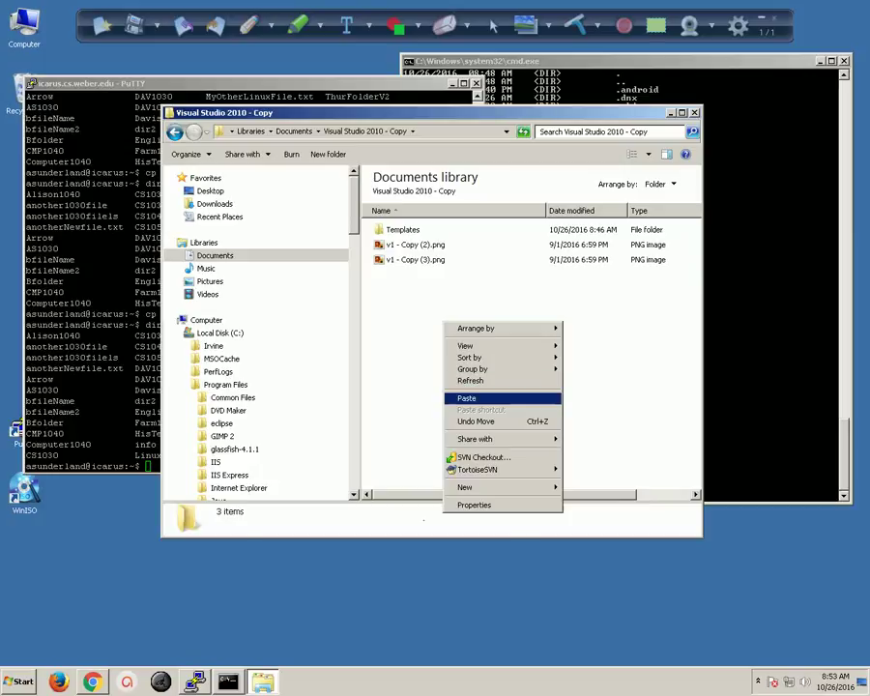
pyautogui.click(466, 397)
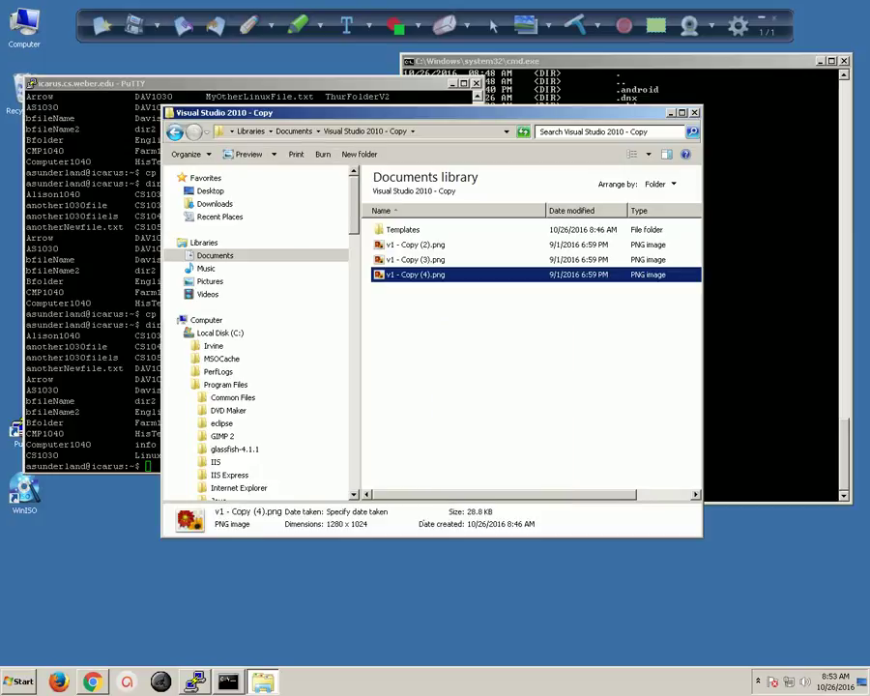
pyautogui.press('BackSpace')
# Step: Move v1 - Copy (5).png into the Visual Studio 2010 - Copy folder with cut and paste, and return to Documents
pyautogui.click(416, 334)
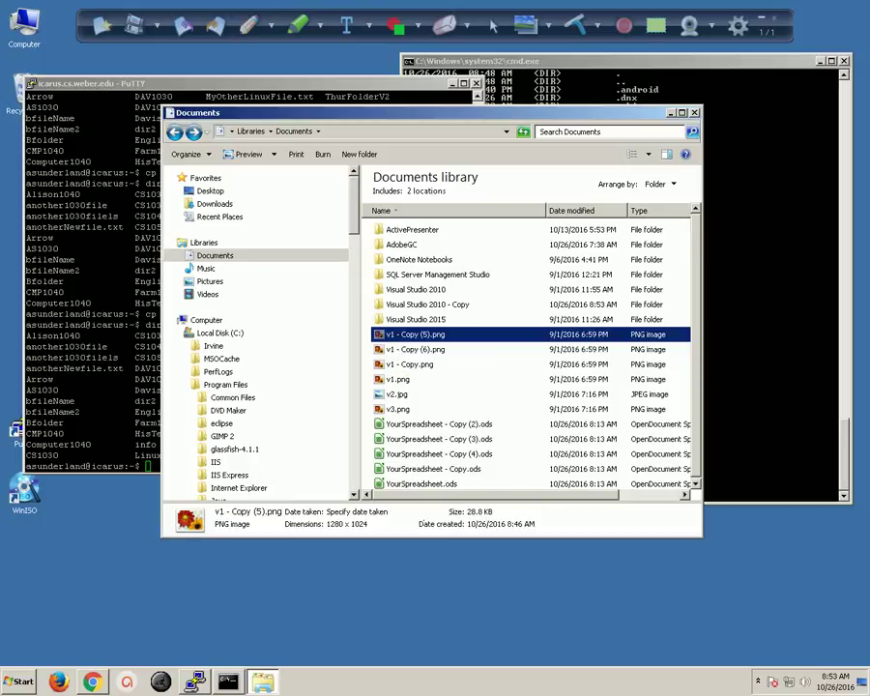
pyautogui.doubleClick(428, 305)
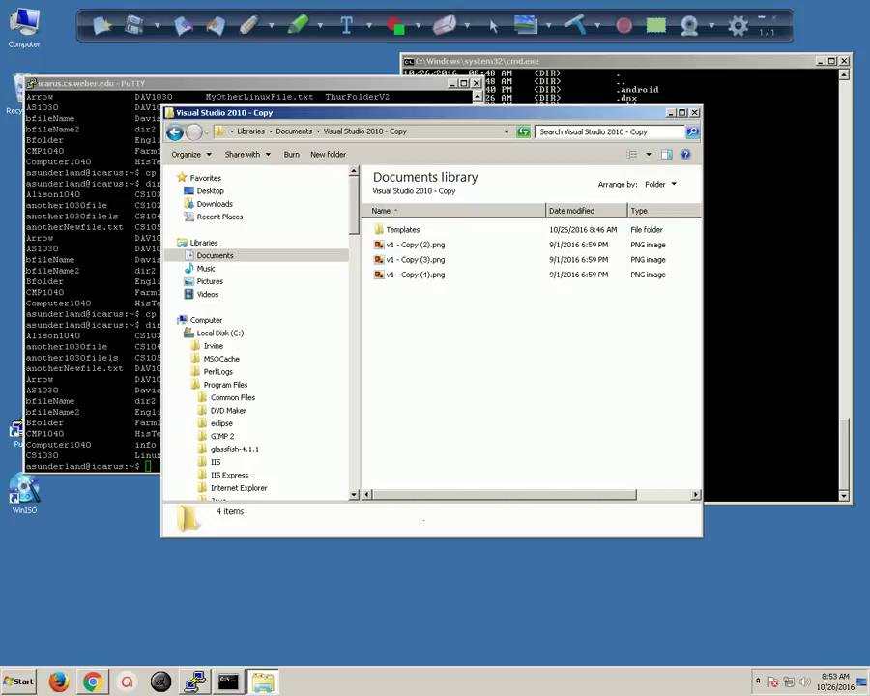
pyautogui.hotkey('ctrl', 'v')
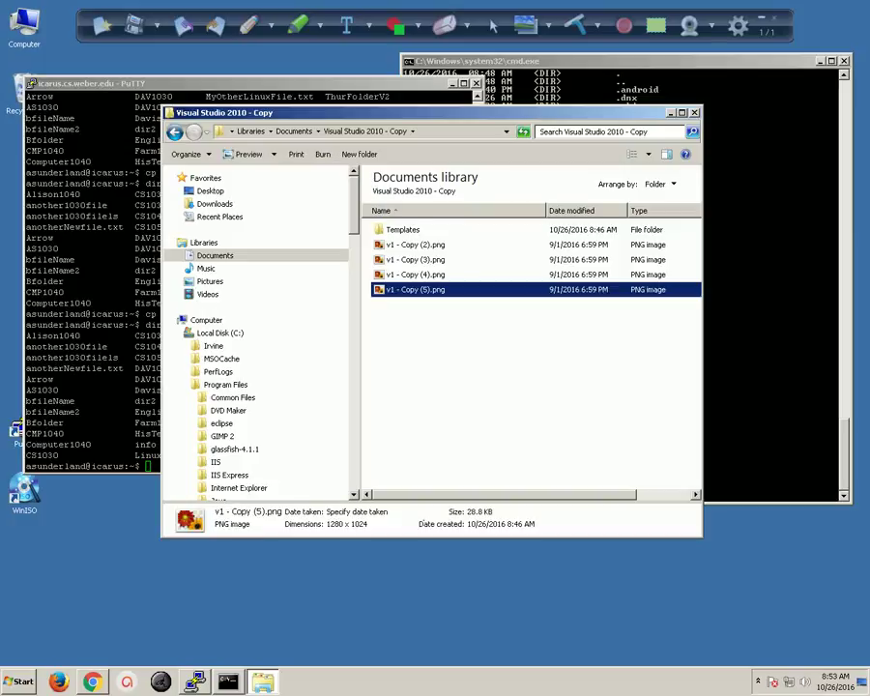
pyautogui.click(175, 132)
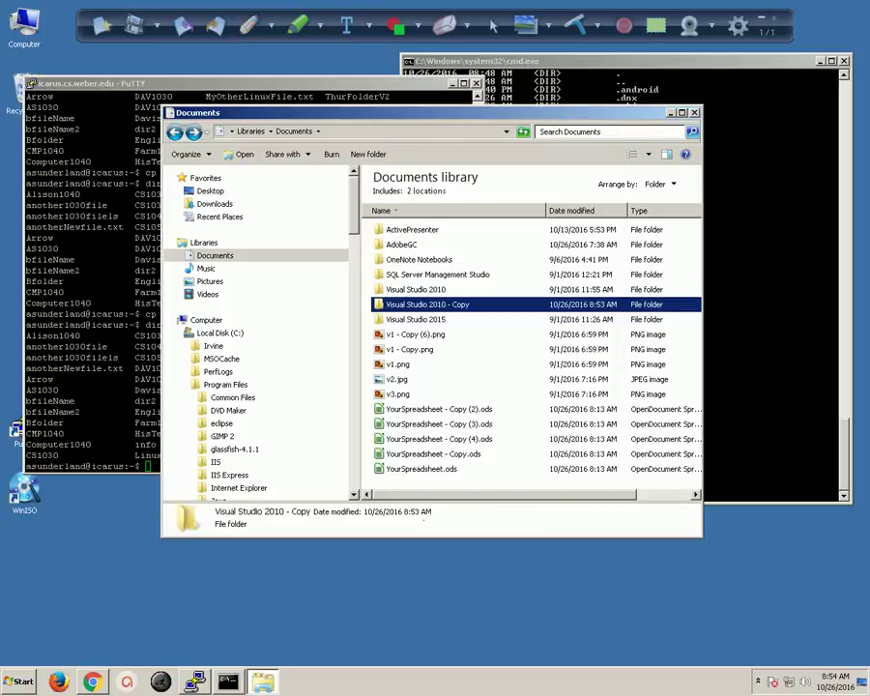
# Step: Switch to the Windows Command Prompt and list the contents of the current user folder with dir
pyautogui.click(773, 291)
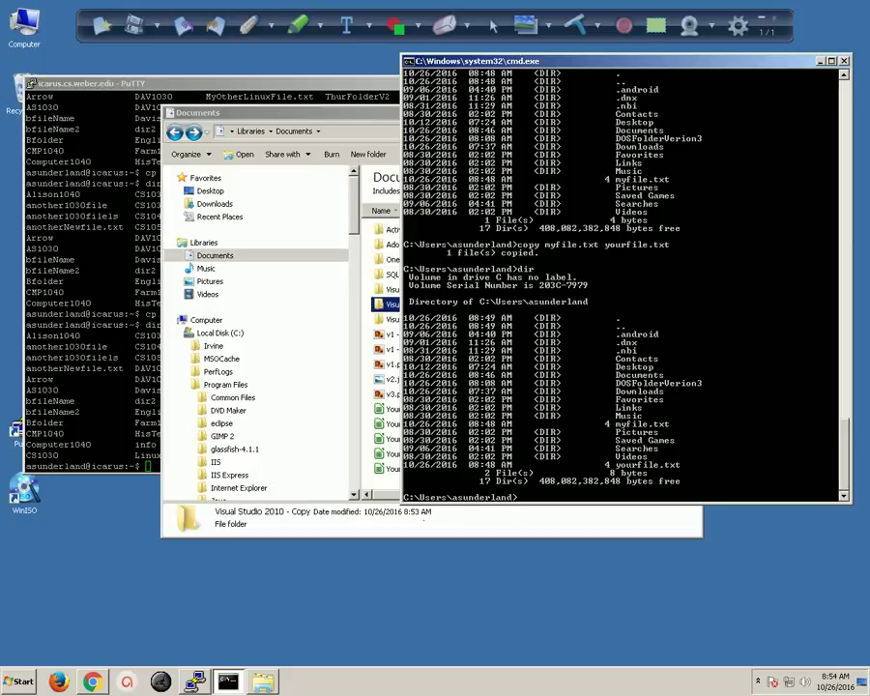
pyautogui.write('mov')
pyautogui.press('BackSpace')
pyautogui.press('BackSpace')
pyautogui.press('Return')
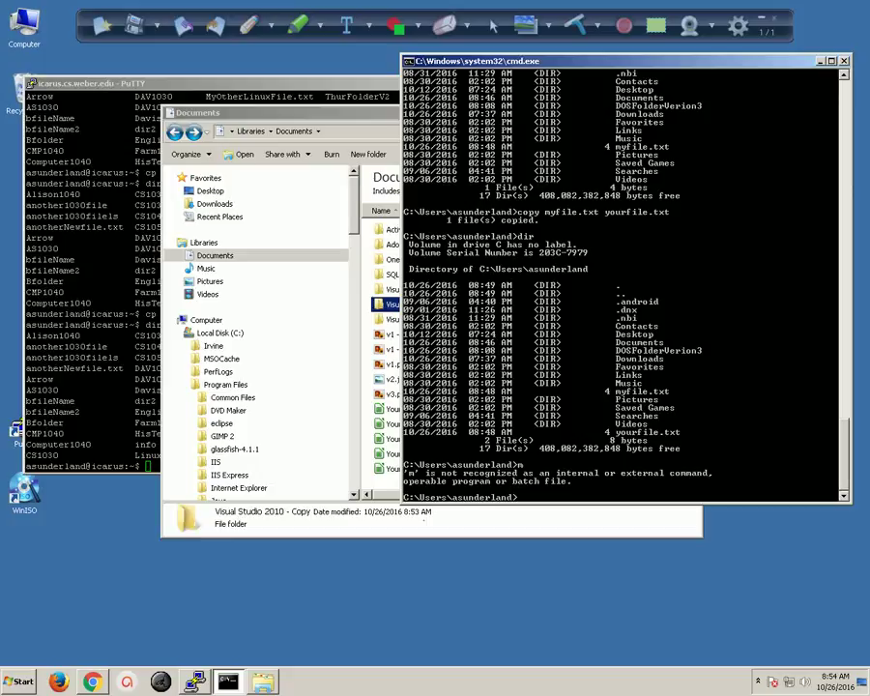
pyautogui.write('dir')
pyautogui.press('Return')
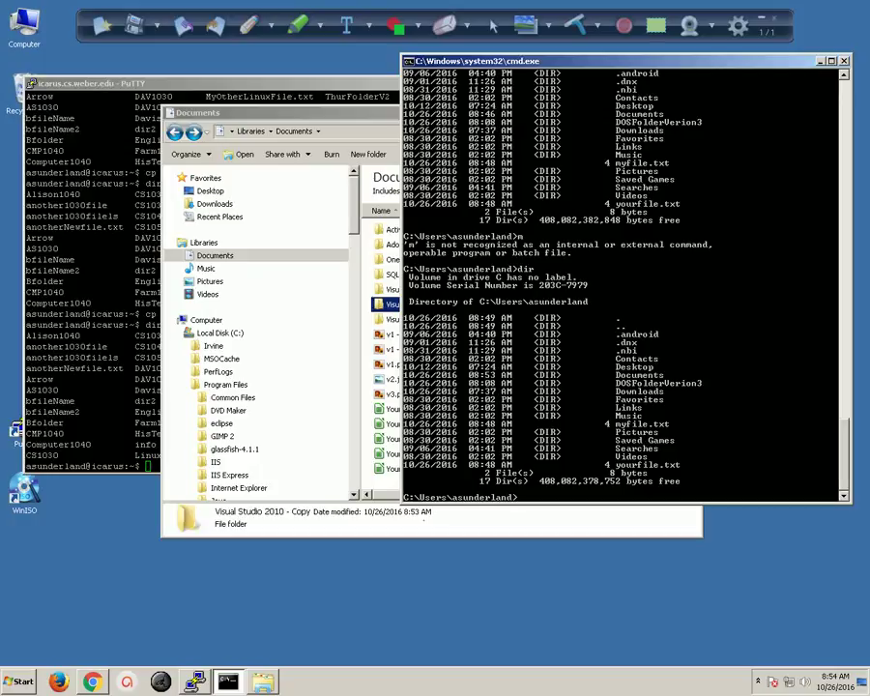
# Step: Write a move command for myfile.txt with myfile2.txt in the user's own folder under C:\users as the destination
pyautogui.write('move myfile')
pyautogui.write('.txt')
pyautogui.write('C:')
pyautogui.write('\\')
pyautogui.write('users')
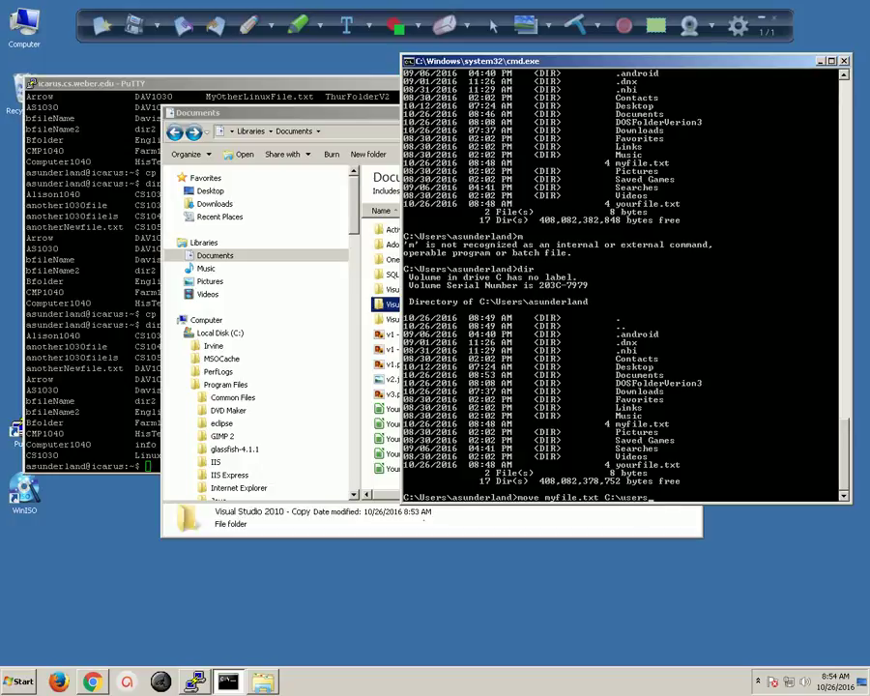
pyautogui.write('\\asunderland')
pyautogui.write('\\')
pyautogui.write('myfil')
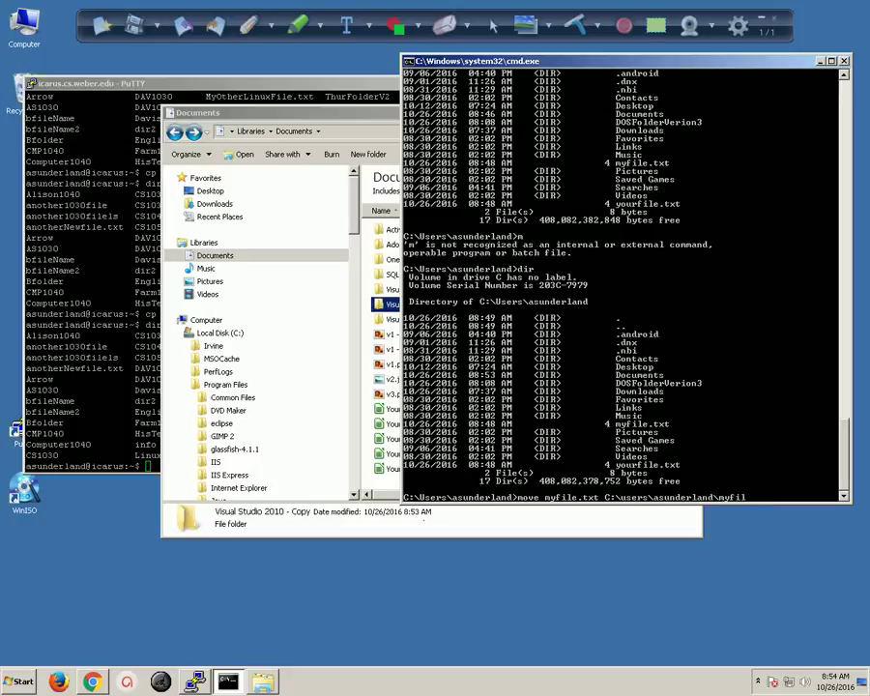
pyautogui.write('e2.txt')
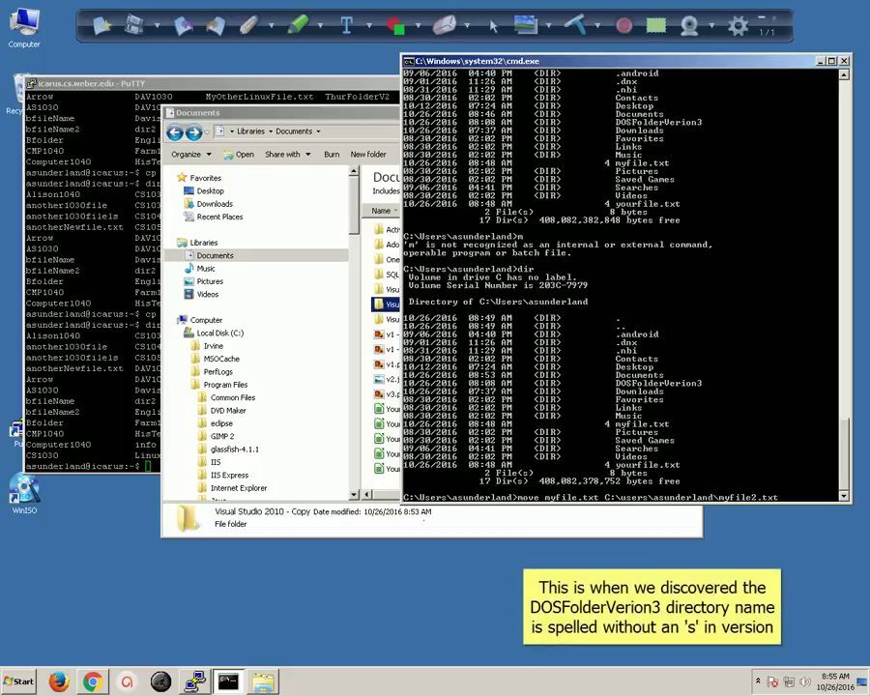
# Step: Insert the dosfolderversion2 folder before myfile2.txt in the destination path and try to move the file with that command
pyautogui.press('Left')
pyautogui.press('Left')
pyautogui.press('Left')
pyautogui.press('Left')
pyautogui.press('Left')
pyautogui.press('Left')
pyautogui.press('Left')
pyautogui.press('Left')
pyautogui.press('Left')
pyautogui.press('Left')
pyautogui.press('Left')
pyautogui.write('dosfole')
pyautogui.write('erversio')
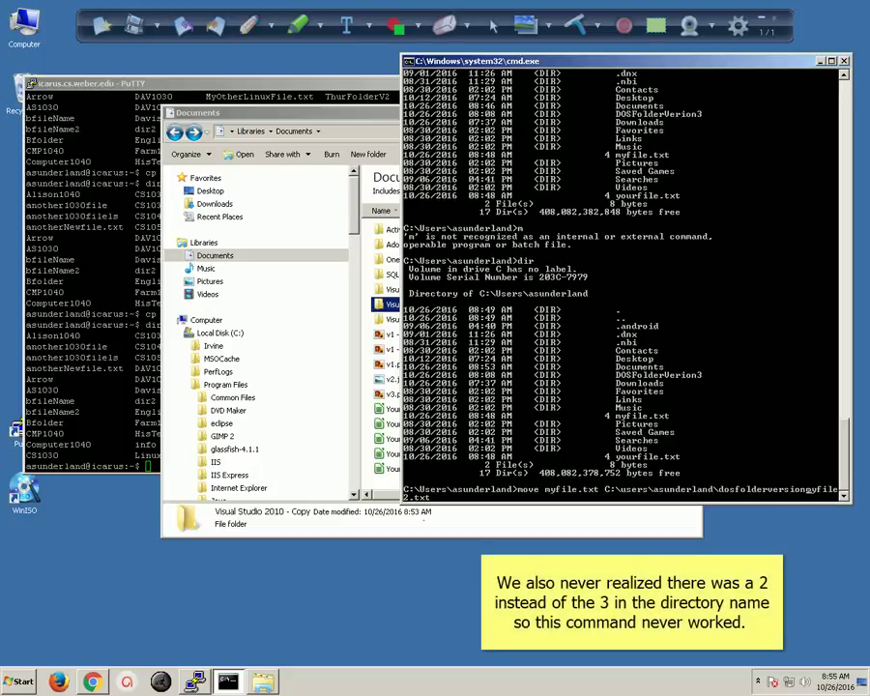
pyautogui.write('n2\\')
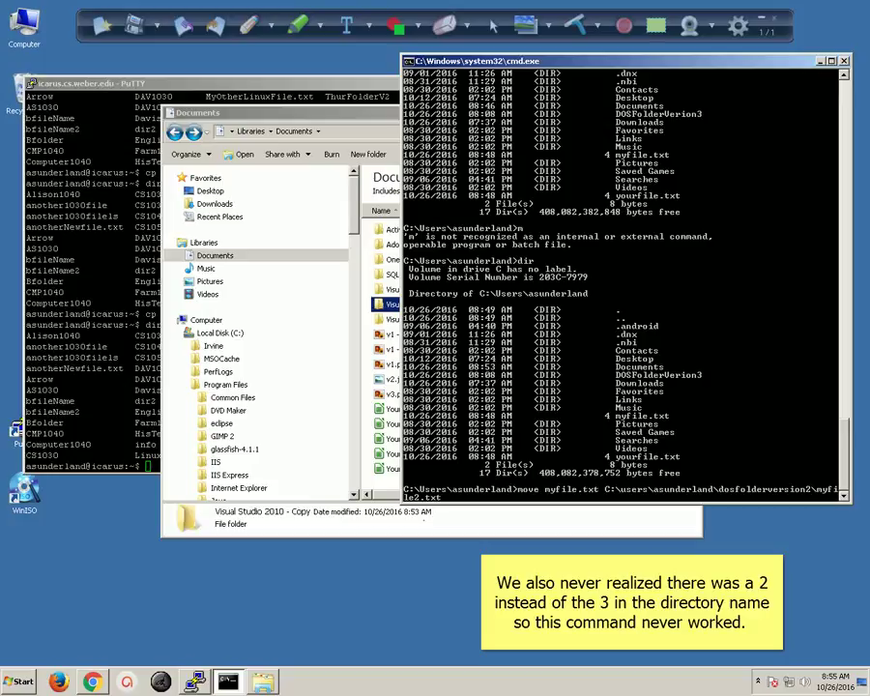
pyautogui.press('Return')
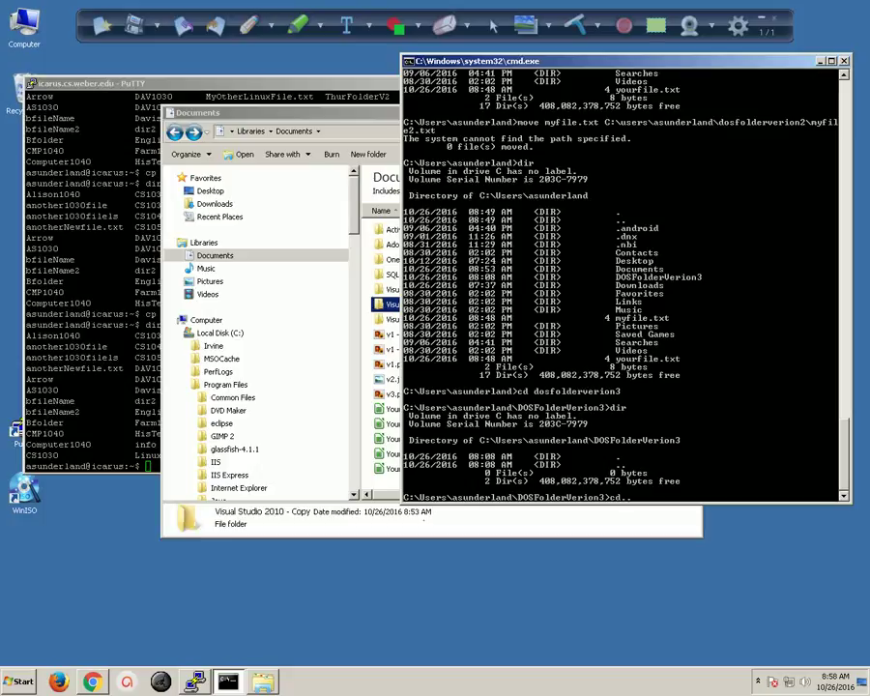
pyautogui.press('Return')
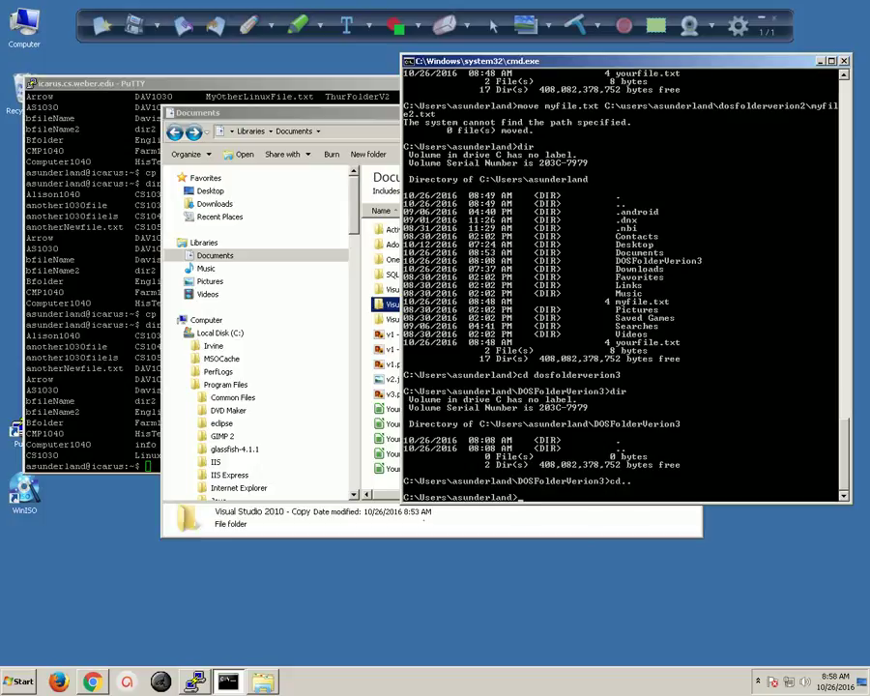
# Step: Switch to the PuTTY session and move yourFile1 into WedFolder under the name yourfile1 with the mv command
pyautogui.click(148, 466)
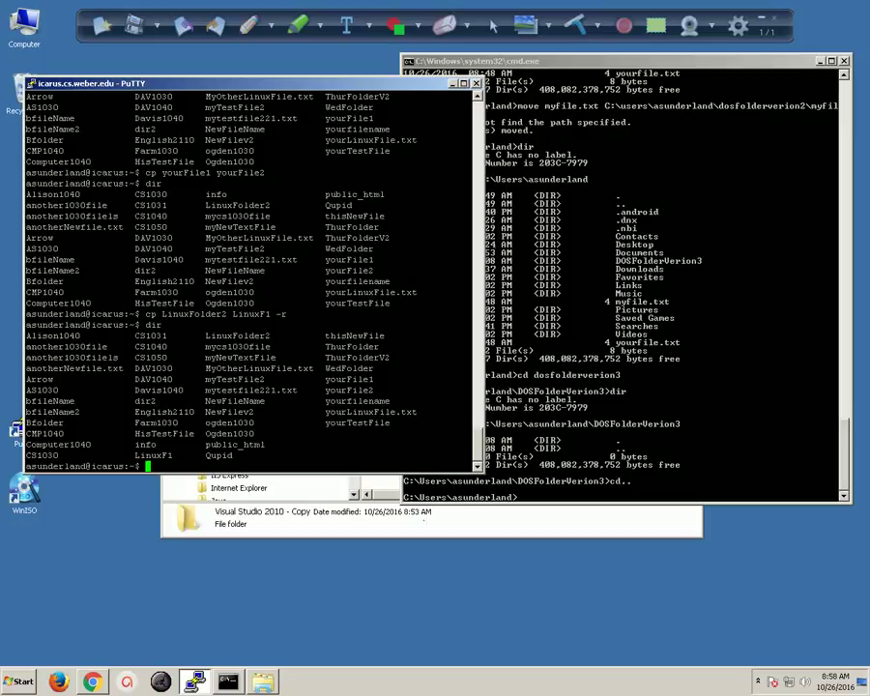
pyautogui.write('mv')
pyautogui.write('yourFile1 WedFol')
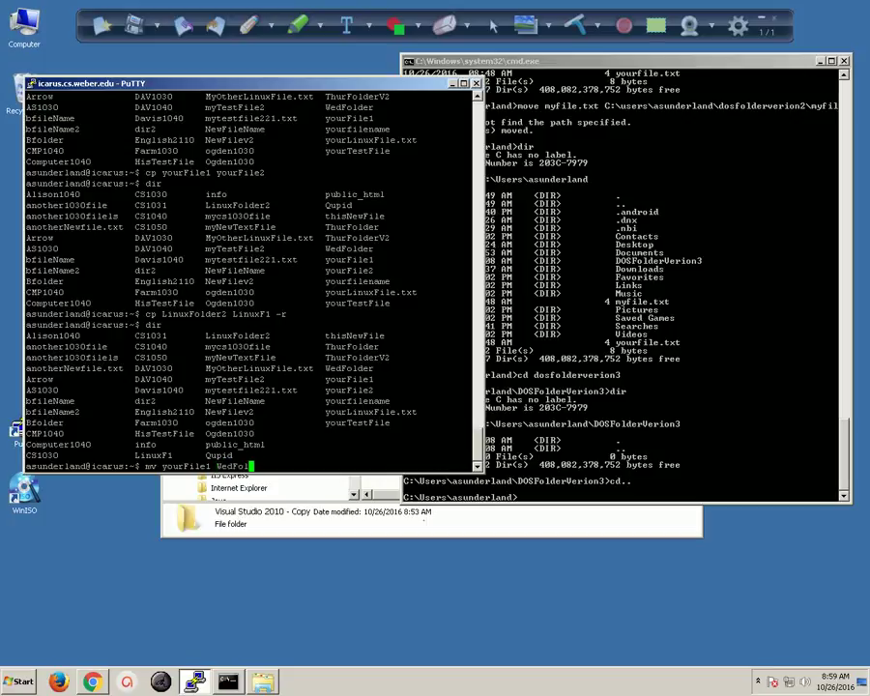
pyautogui.press('Tab')
pyautogui.write('yourfile1')
pyautogui.press('Return')
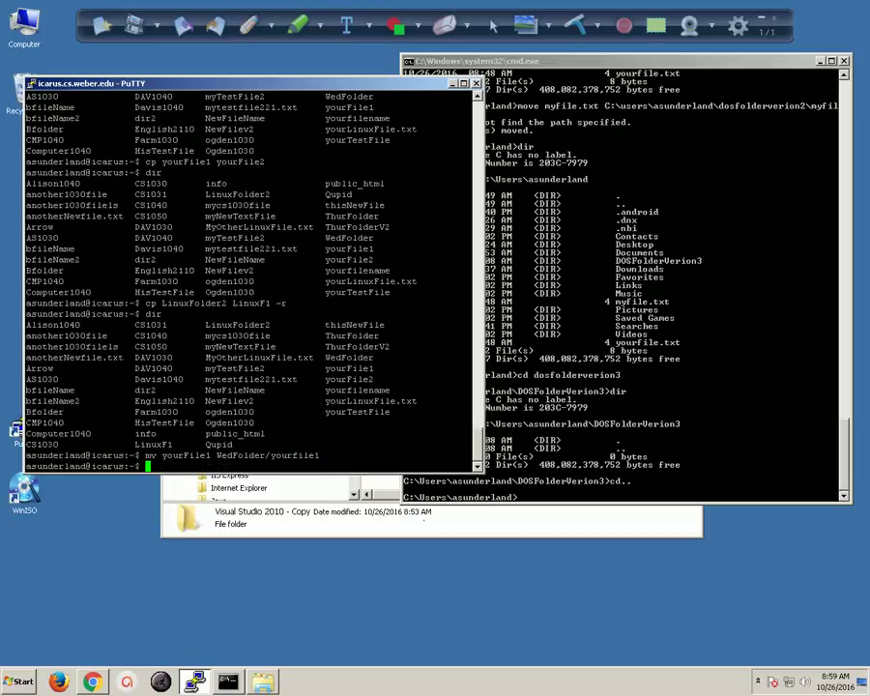
# Step: List the home directory, change into WedFolder, and list its contents to check the moved file
pyautogui.write('dir')
pyautogui.press('Return')
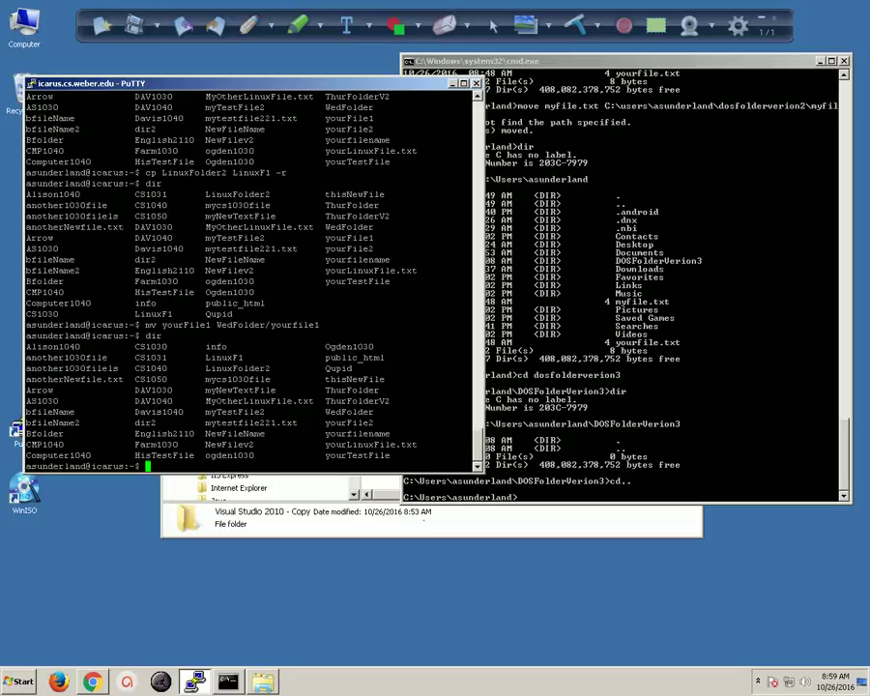
pyautogui.write('cd ')
pyautogui.write('WedFolde')
pyautogui.write('r')
pyautogui.press('Return')
pyautogui.write('dir')
pyautogui.press('Return')
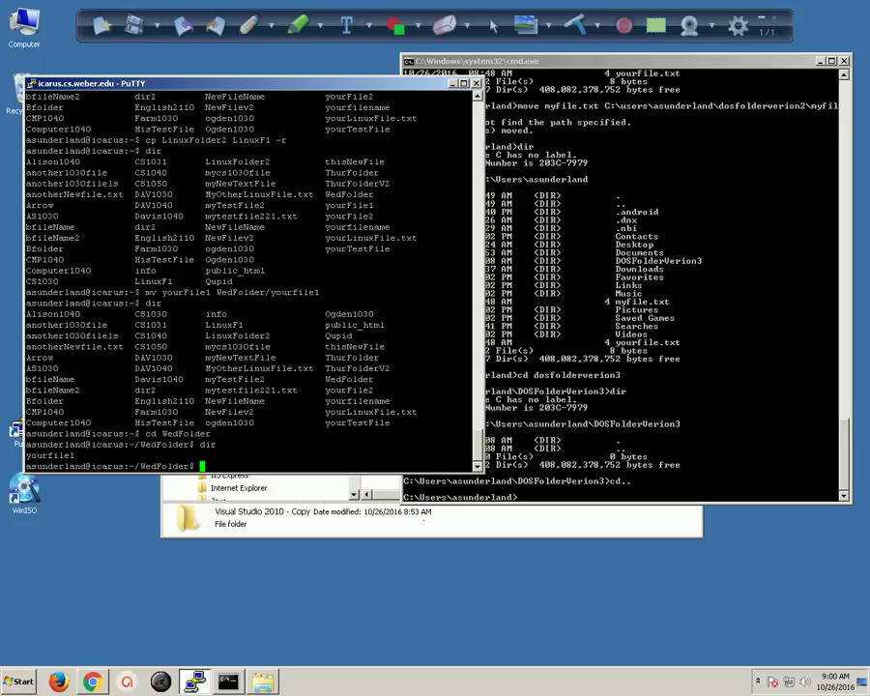
# Step: Close the Documents window and end the Command Prompt and PuTTY sessions with exit
pyautogui.click(423, 521)
pyautogui.hotkey('alt', 'F4')
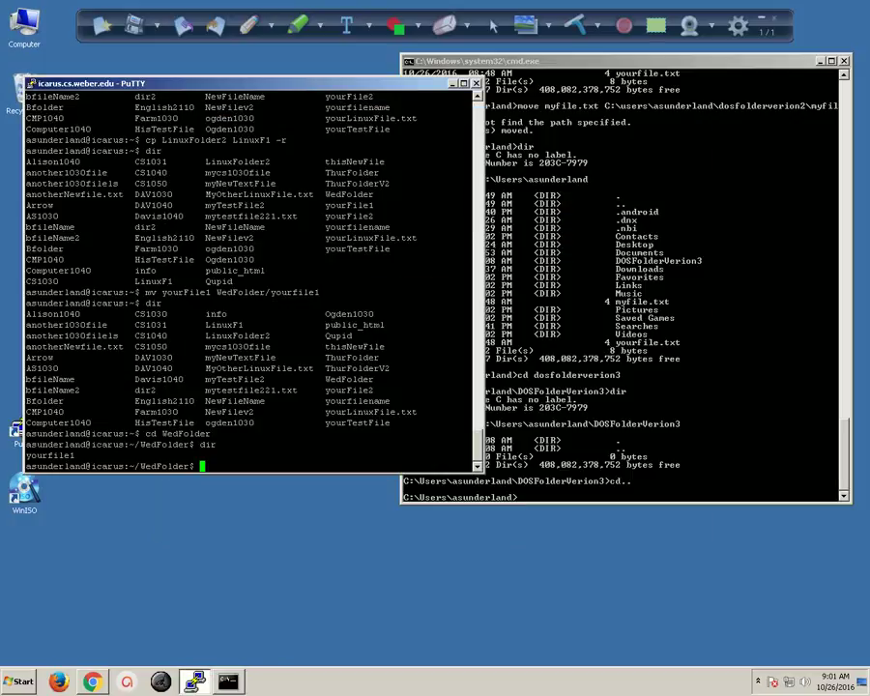
pyautogui.hotkey('alt', 'Tab')
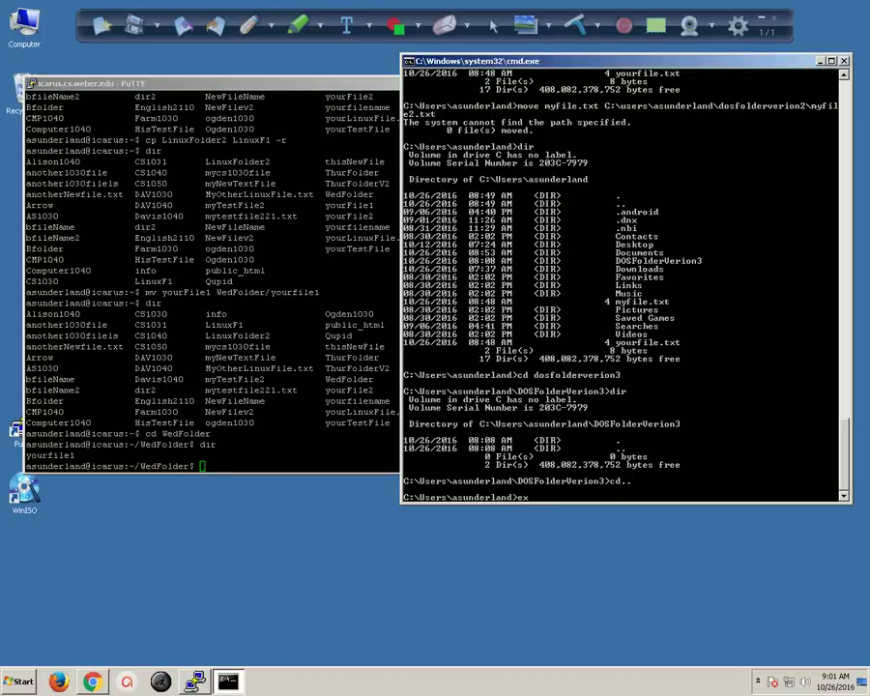
pyautogui.write('exit')
pyautogui.press('Return')
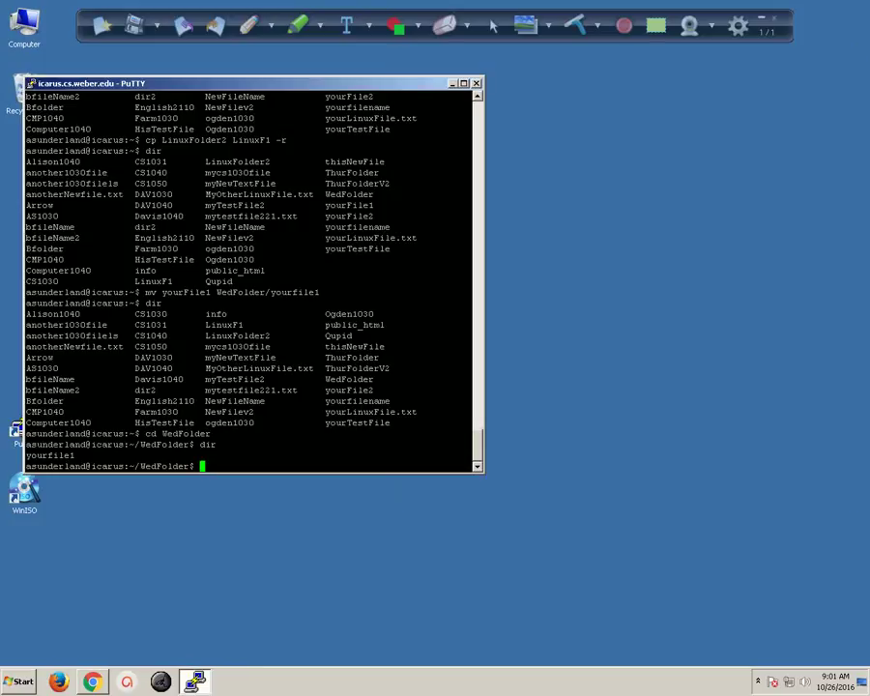
pyautogui.write('exit')
pyautogui.press('Return')
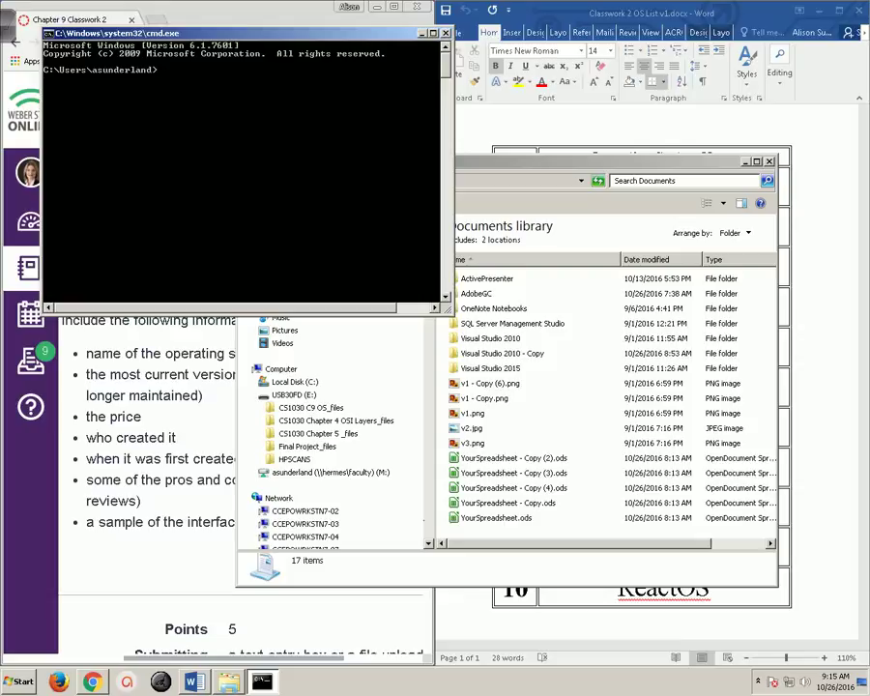
# Step: Check the location of the Documents library in Windows Explorer and return to the Command Prompt
pyautogui.hotkey('alt', 'Tab')
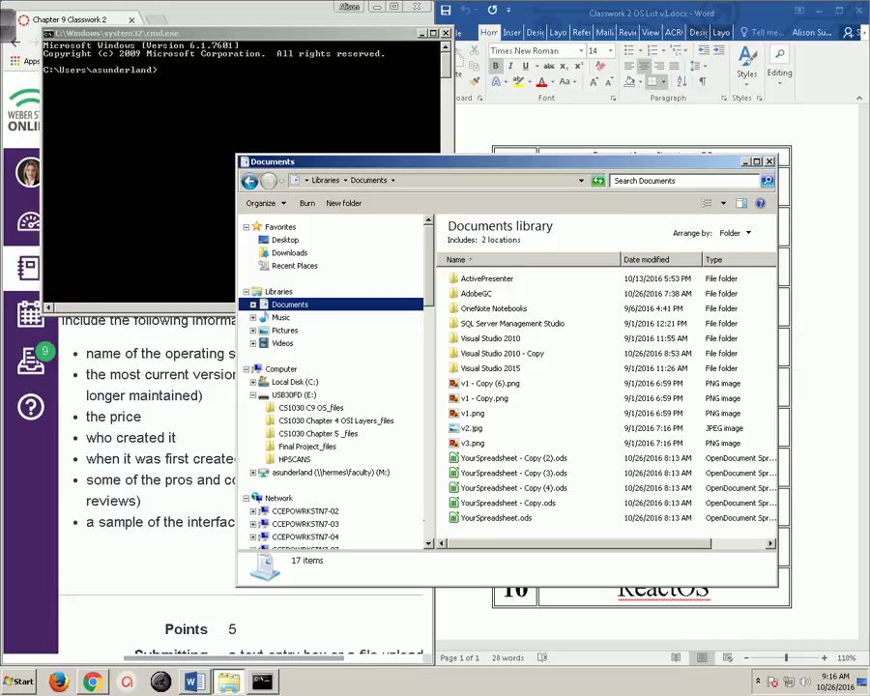
pyautogui.click(484, 181)
pyautogui.click(280, 317)
pyautogui.click(289, 305)
pyautogui.click(484, 181)
pyautogui.click(193, 125)
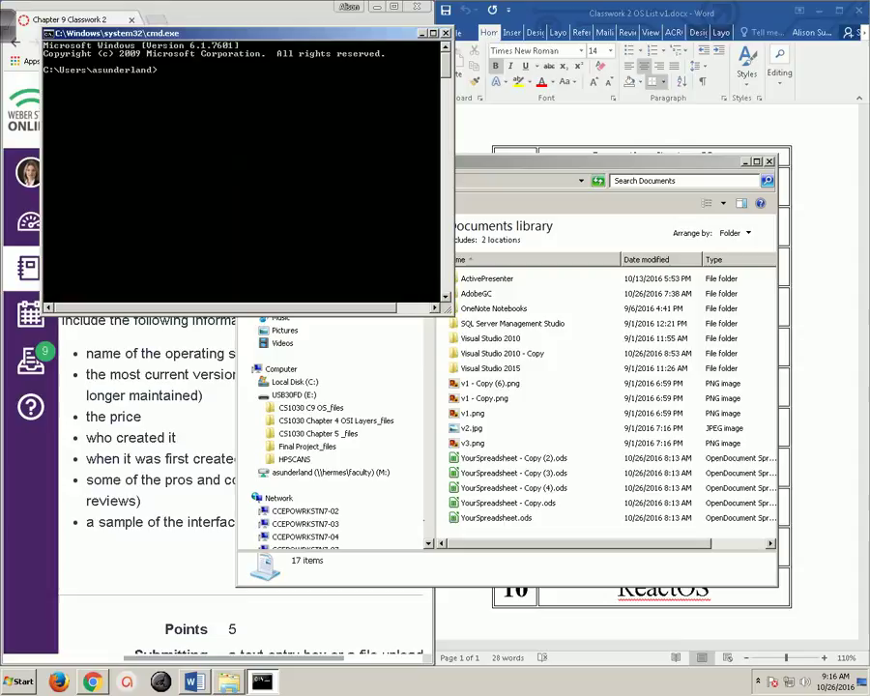
# Step: List the contents of the user's home directory in the Command Prompt with dir
pyautogui.write('ir')
pyautogui.press('Return')
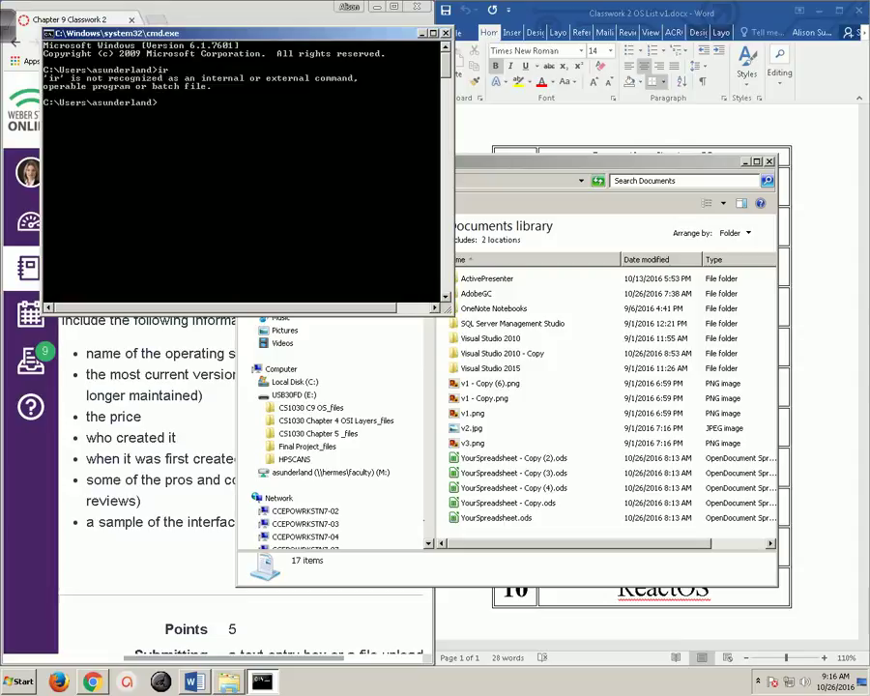
pyautogui.write('dir')
pyautogui.press('Return')
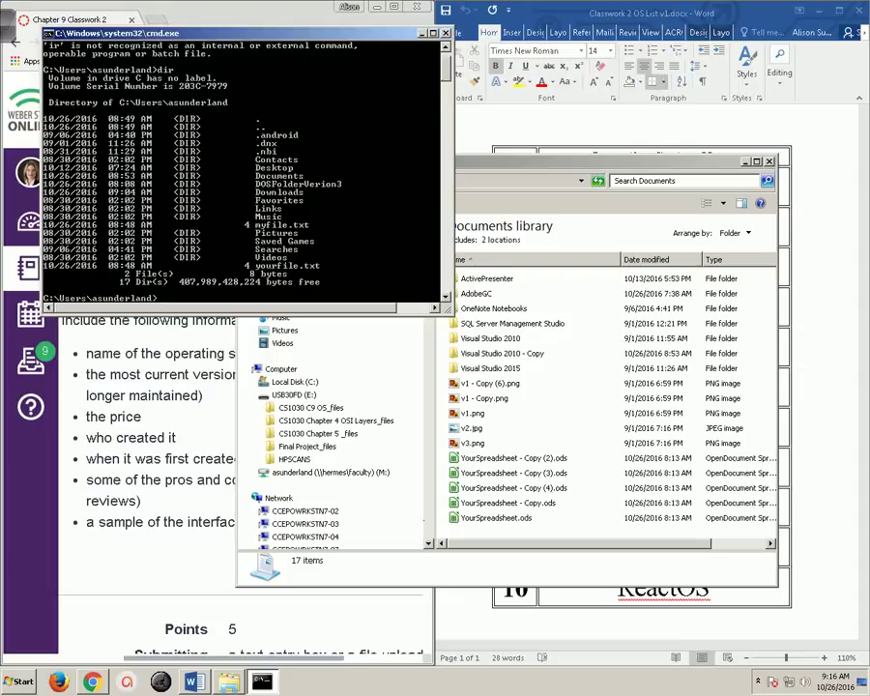
# Step: Change into the documents directory with cd and list its contents with dir
pyautogui.write('cd document')
pyautogui.press('Return')
pyautogui.press('Up')
pyautogui.write('s')
pyautogui.press('Return')
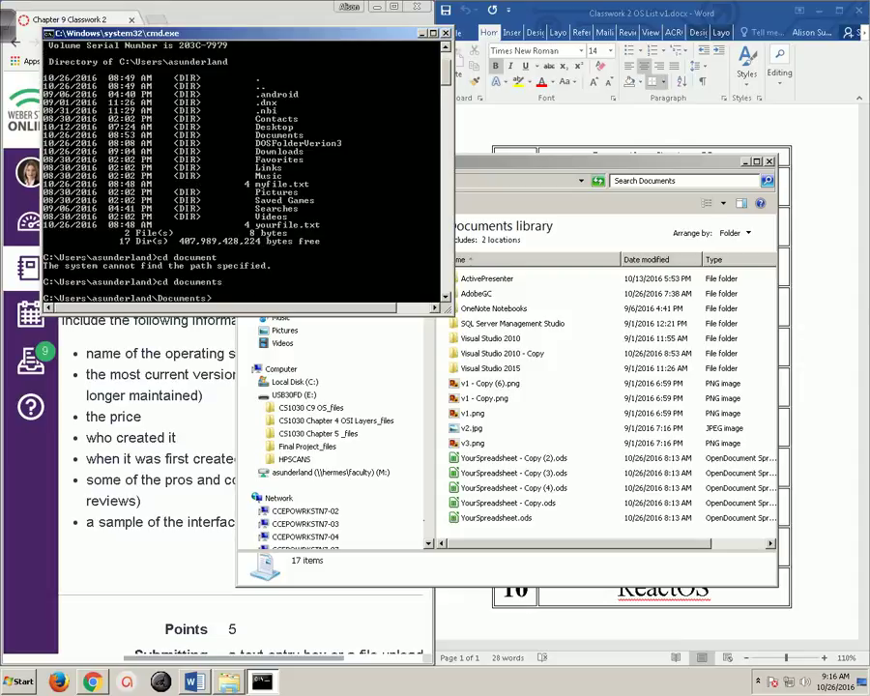
pyautogui.write('dir')
pyautogui.press('Return')
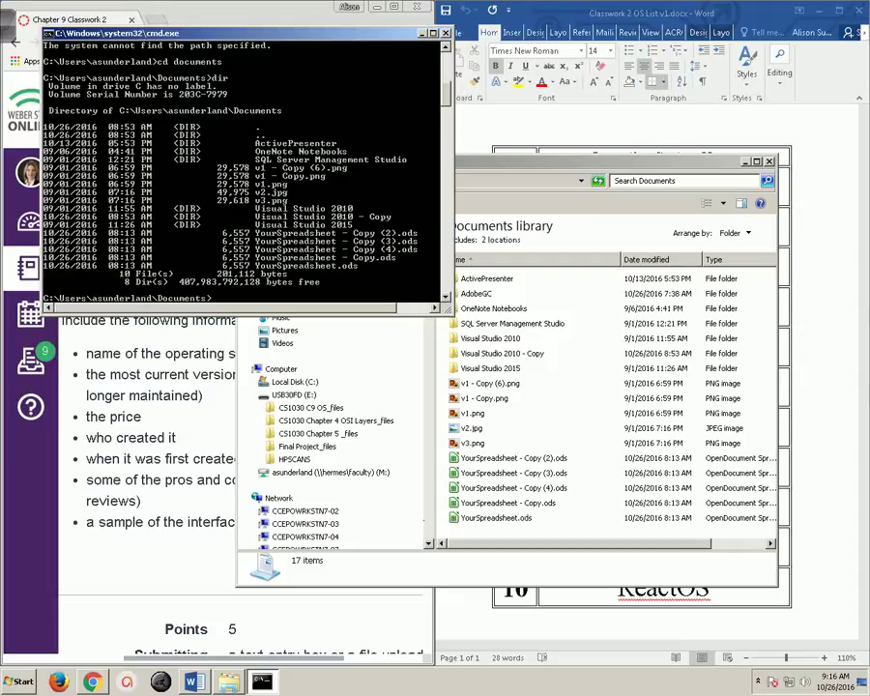
# Step: Switch to Windows Explorer and delete YourSpreadsheet - Copy (2).ods, Copy (3).ods and Copy (4).ods from the Documents library
pyautogui.hotkey('alt', 'Tab')
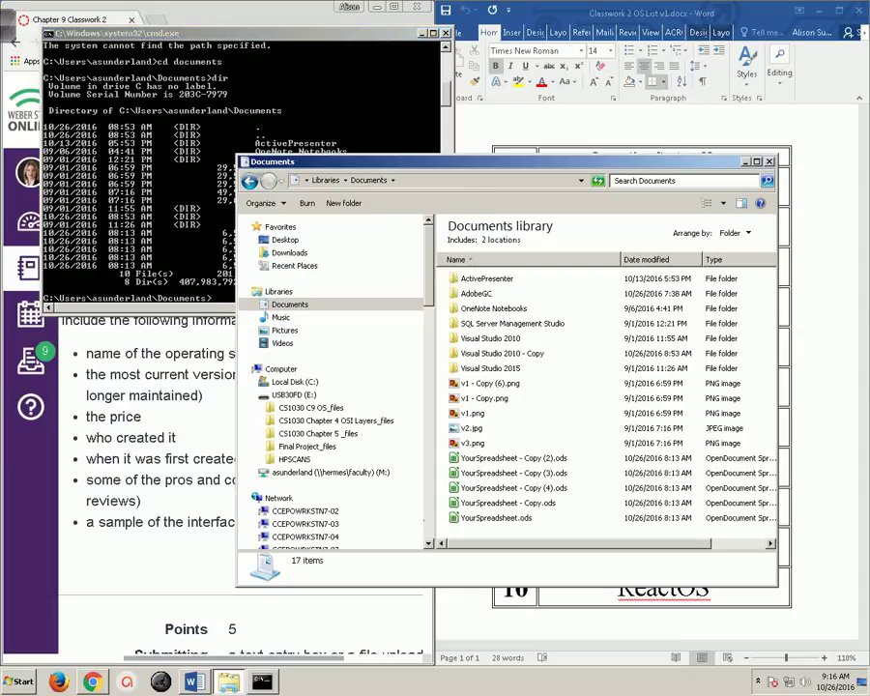
pyautogui.rightClick(507, 460)
pyautogui.click(534, 407)
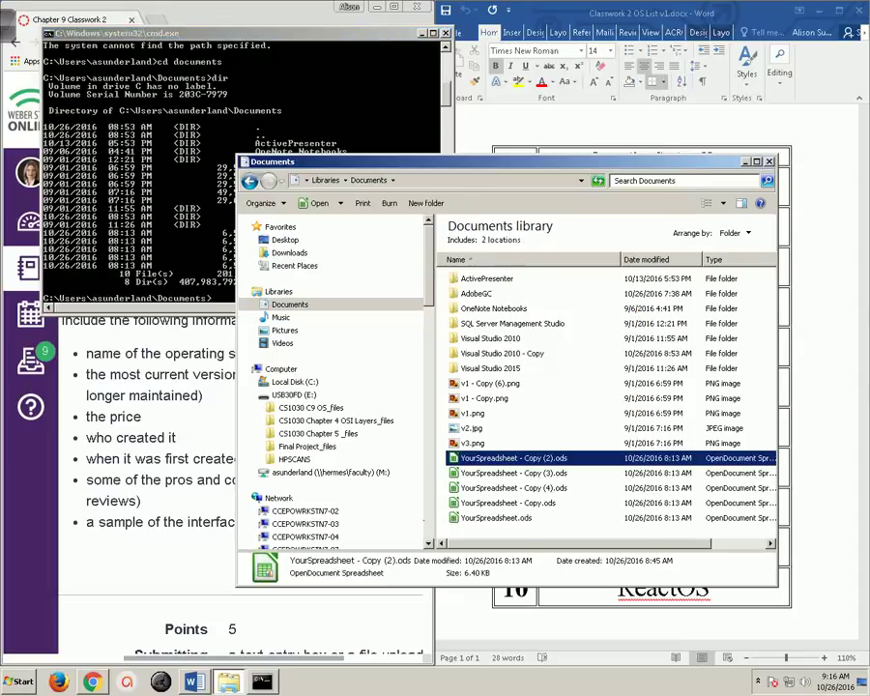
pyautogui.press('Delete')
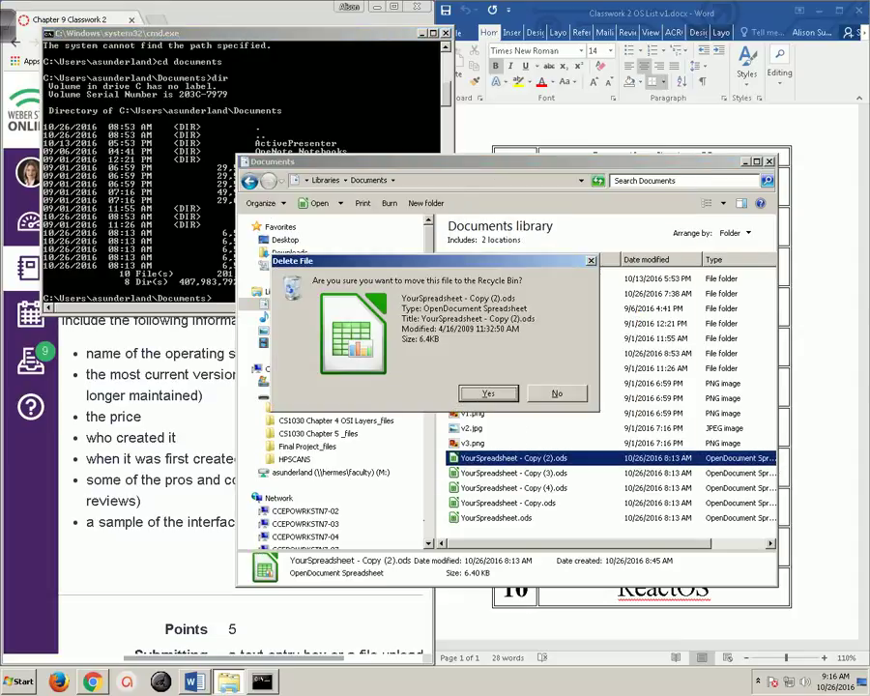
pyautogui.press('Return')
pyautogui.press('Delete')
pyautogui.press('Return')
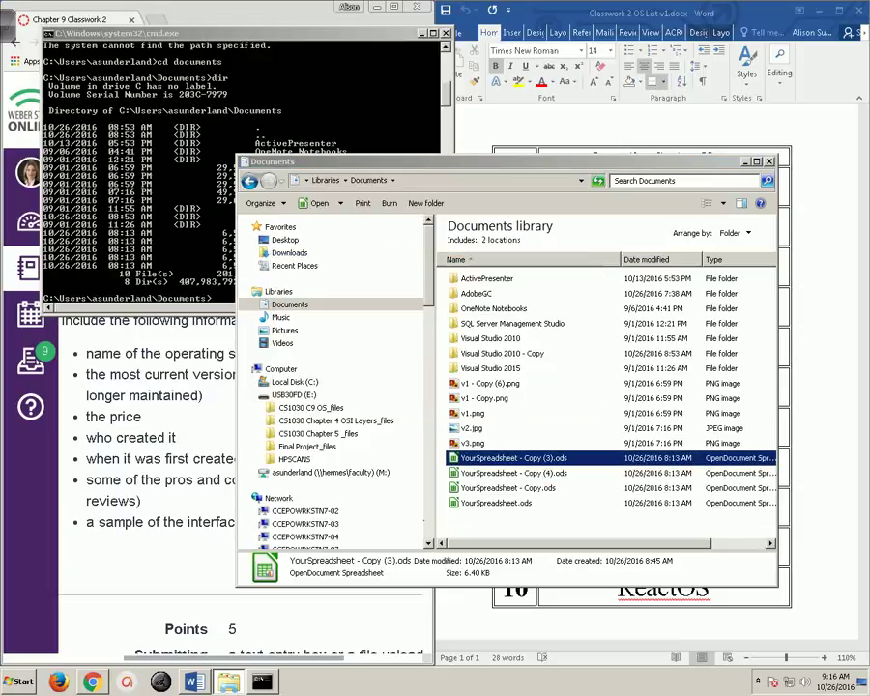
pyautogui.press('Up')
pyautogui.press('Delete')
pyautogui.press('Return')
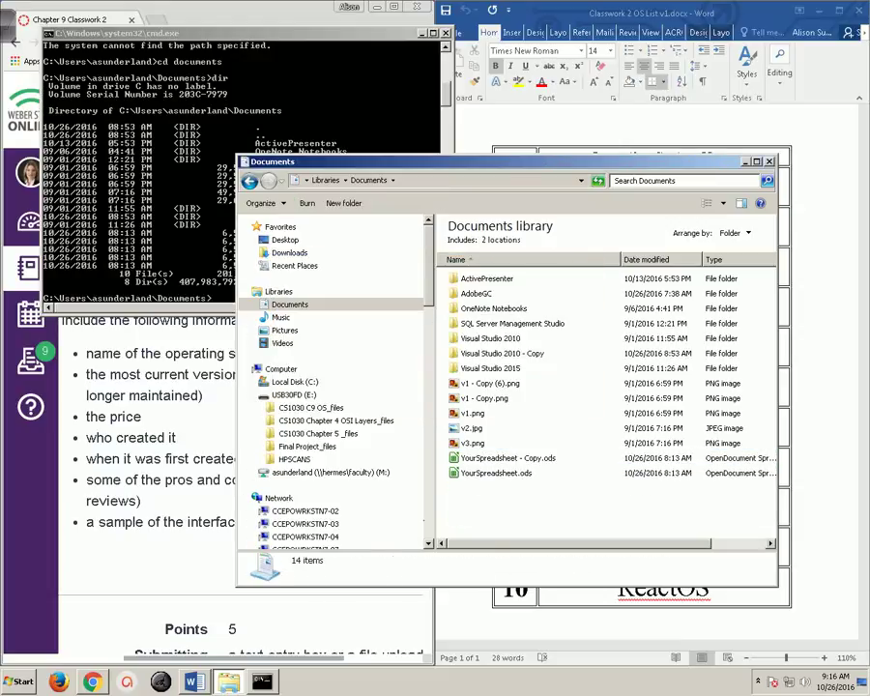
# Step: Switch to the Command Prompt and list the Documents directory again to check the spreadsheet deletions
pyautogui.hotkey('alt', 'Tab')
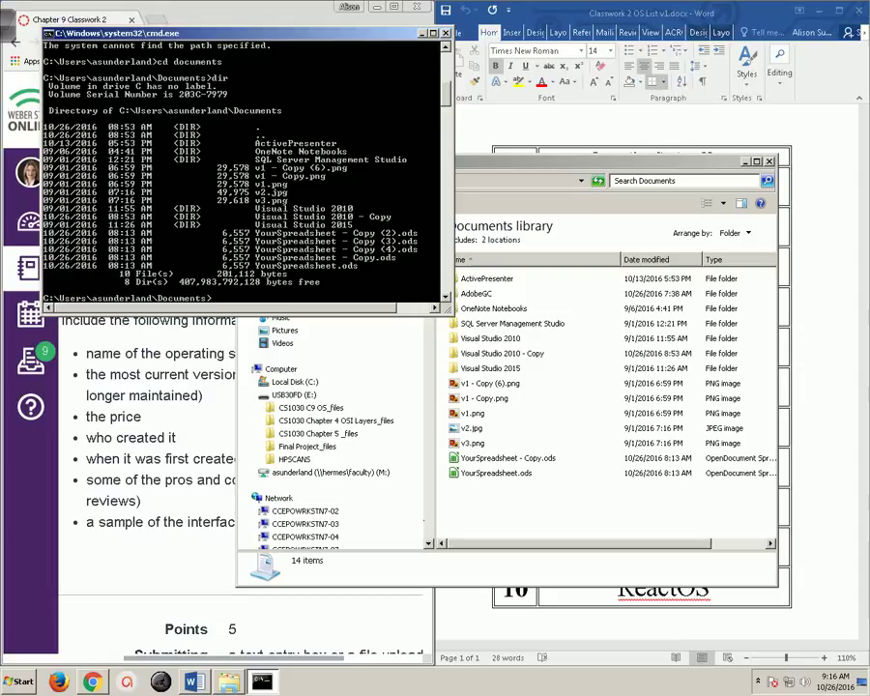
pyautogui.write('dir')
pyautogui.press('Return')
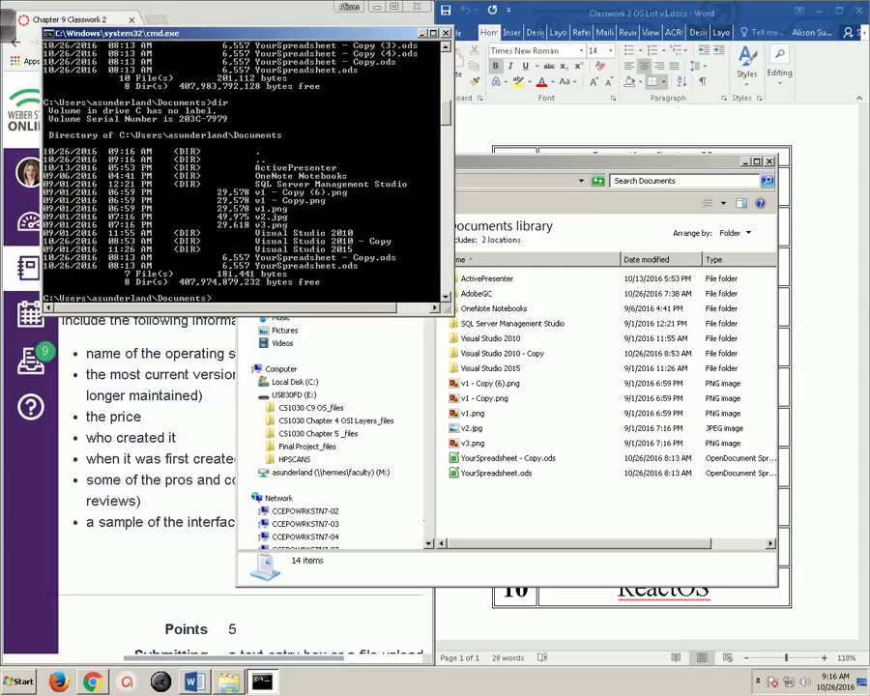
# Step: Make four duplicates of v1 - Copy.png in the Documents library in Windows Explorer
pyautogui.click(484, 398)
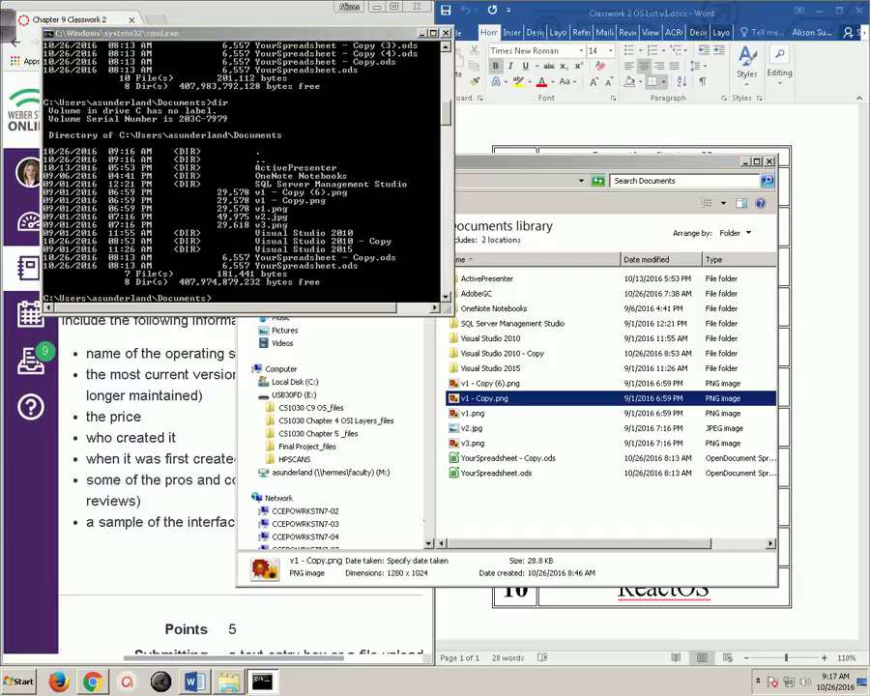
pyautogui.hotkey('ctrl', 'v')
pyautogui.hotkey('ctrl', 'v')
pyautogui.hotkey('ctrl', 'v')
pyautogui.hotkey('ctrl', 'v')
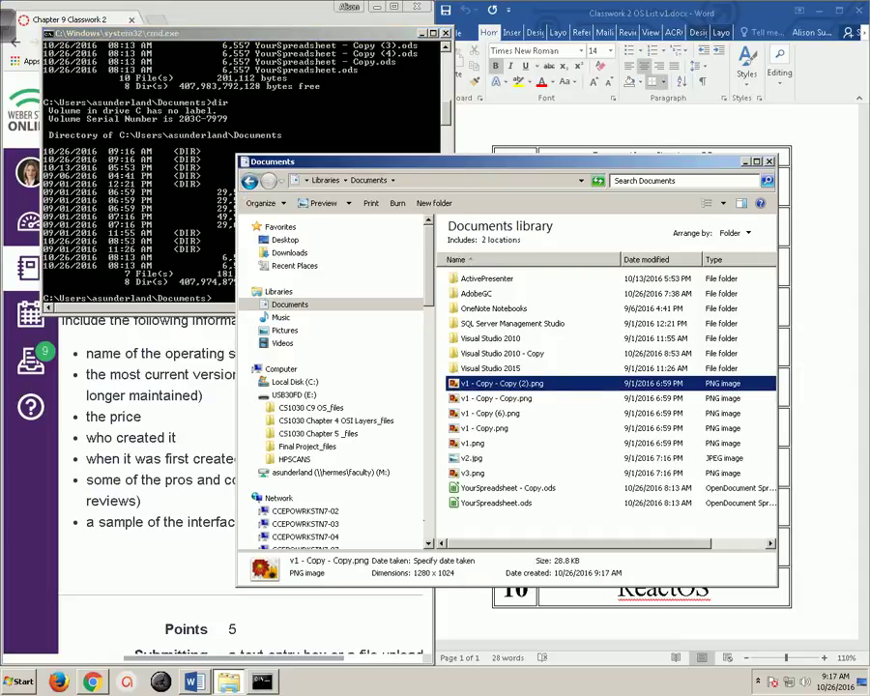
# Step: Return to the Command Prompt and relist the Documents directory to check for the duplicated PNG files
pyautogui.hotkey('alt', 'Tab')
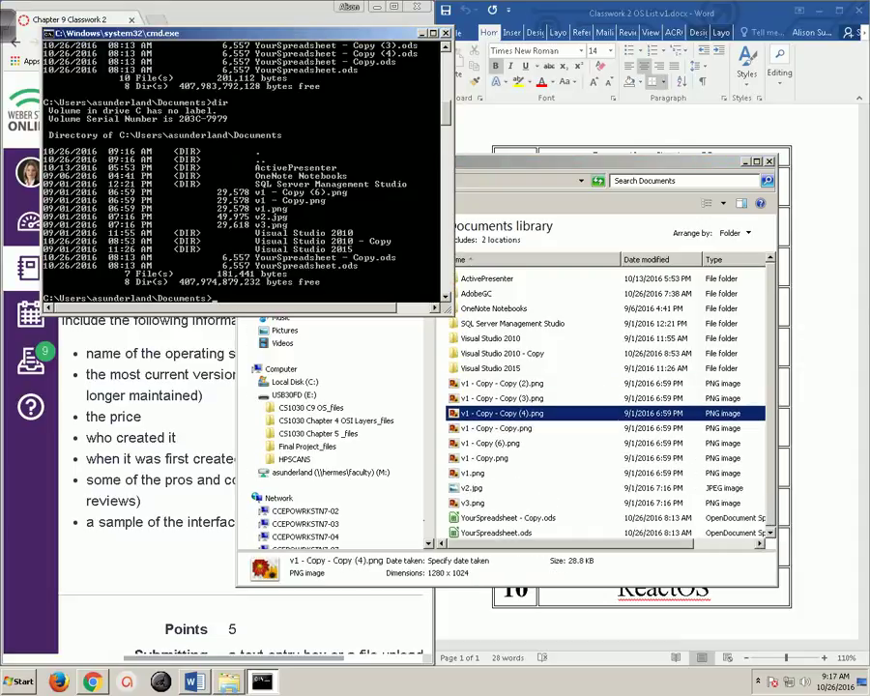
pyautogui.write('dir')
pyautogui.press('Return')
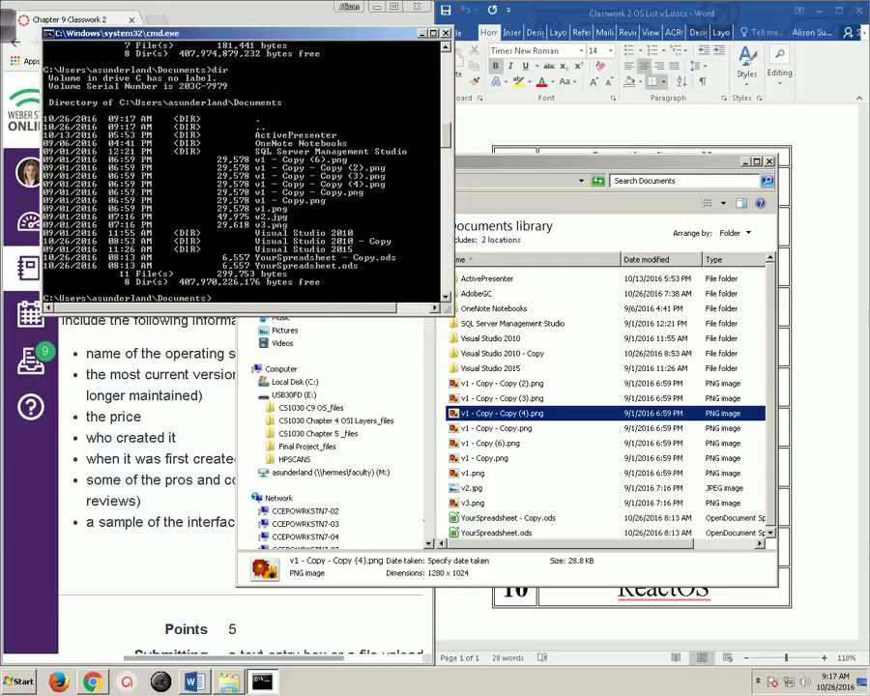